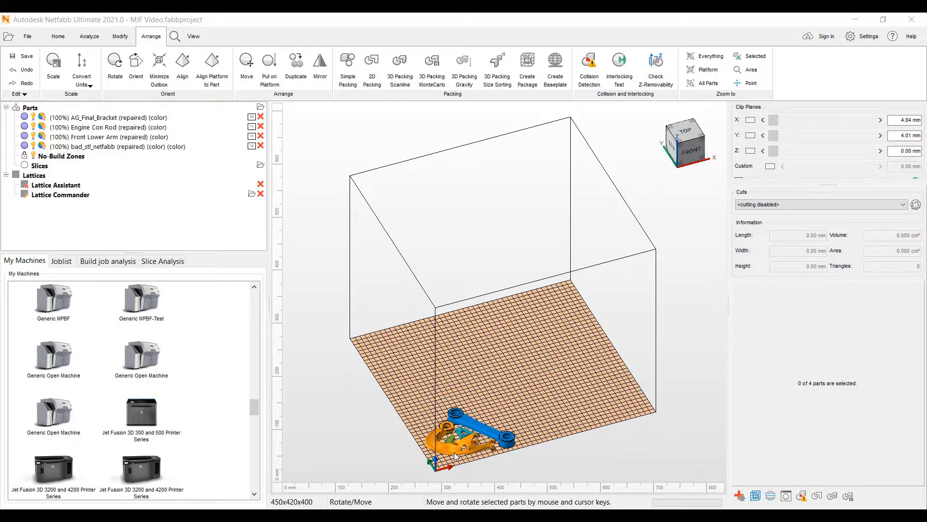
- Examine the four repaired parts on the default platform up close and from several angles
scroll(454, 456, up, 1)
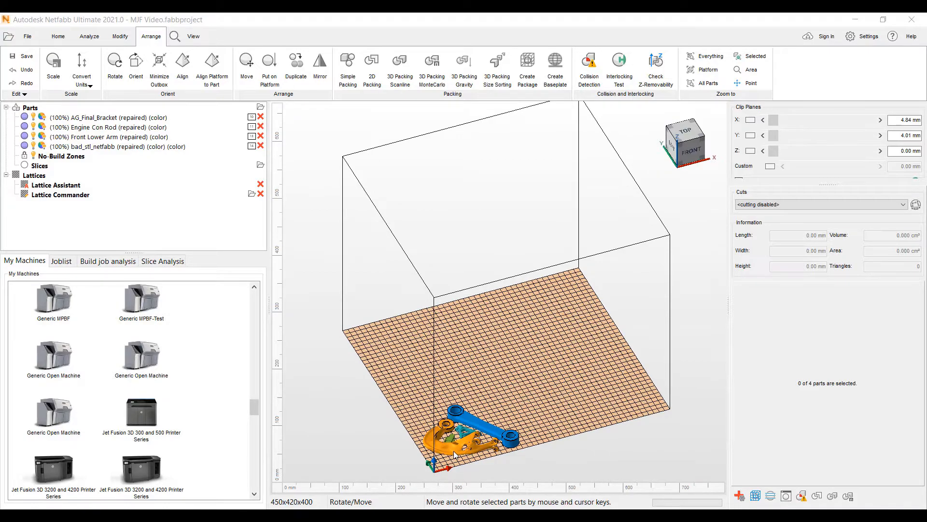
right_drag(454, 455, 512, 419)
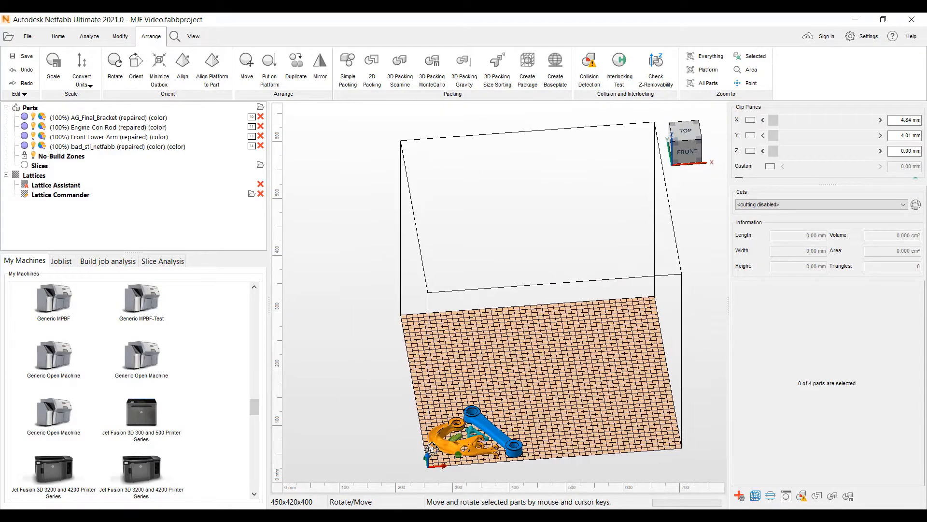
middle_drag(519, 409, 461, 418)
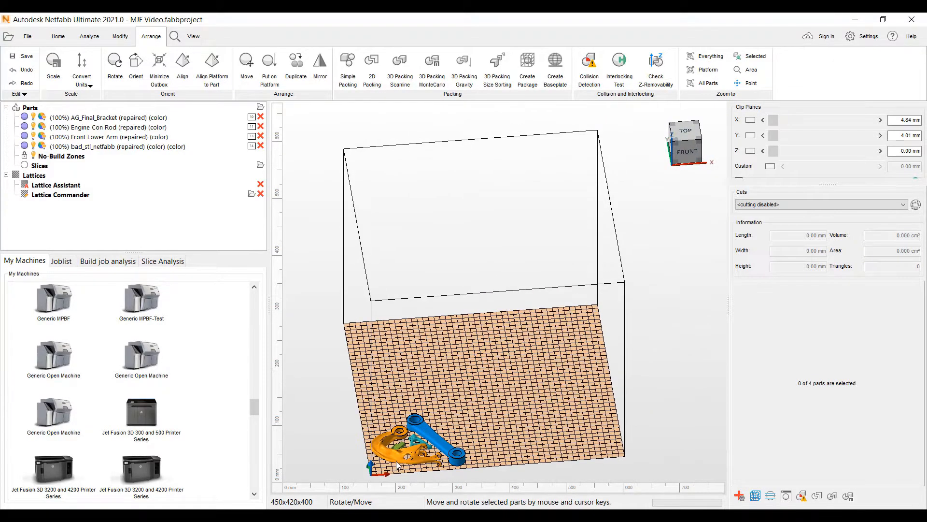
scroll(396, 461, up, 5)
right_drag(397, 450, 402, 409)
scroll(403, 371, down, 6)
scroll(418, 329, down, 4)
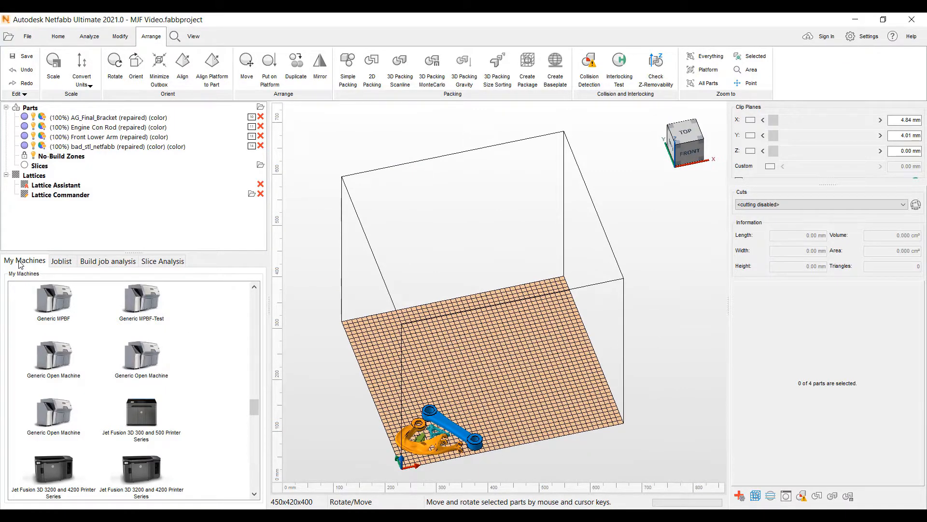
- Add a Jet Fusion 3D 300 and 500 Printer Series machine and copy all four repaired parts into its build space
double_click(136, 418)
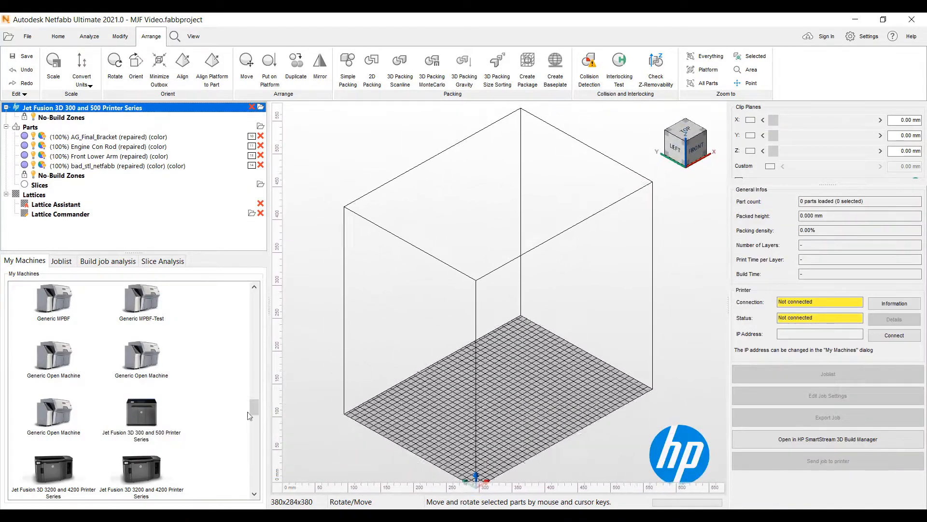
right_drag(510, 370, 418, 381)
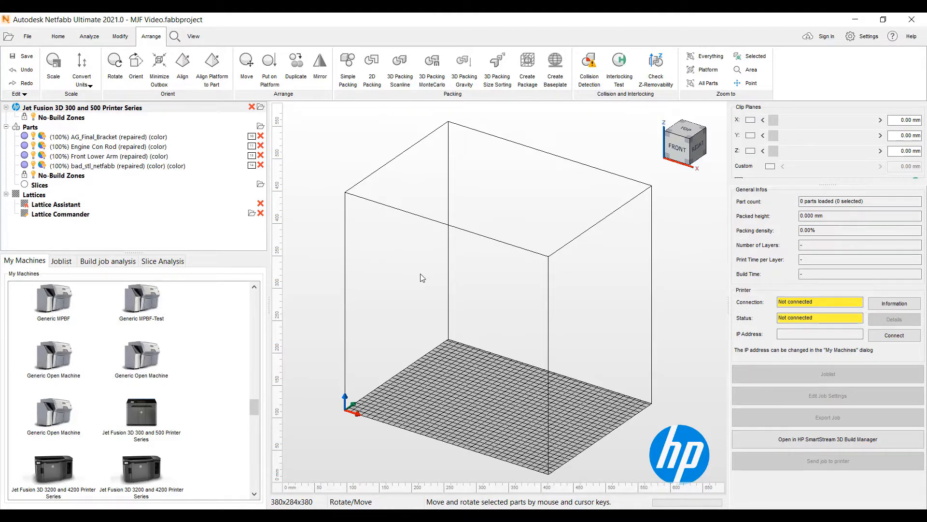
click(153, 167)
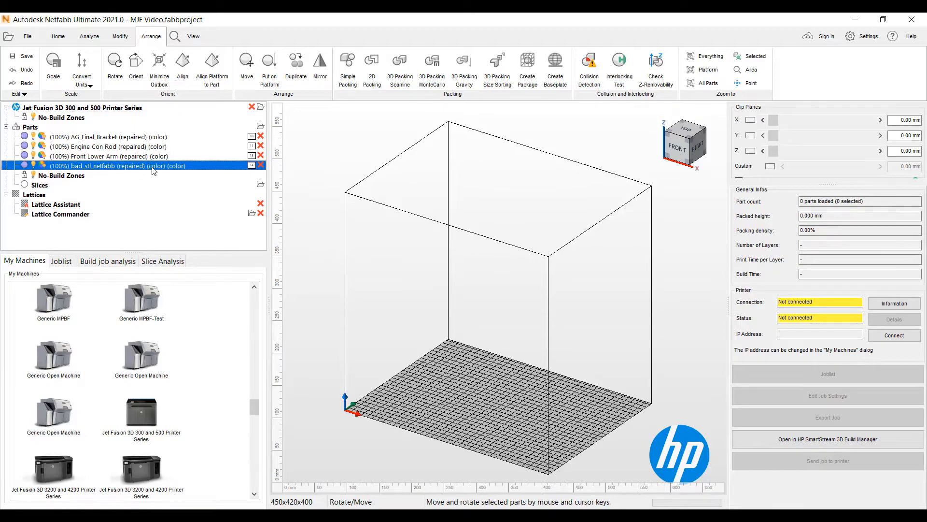
shift+click(125, 137)
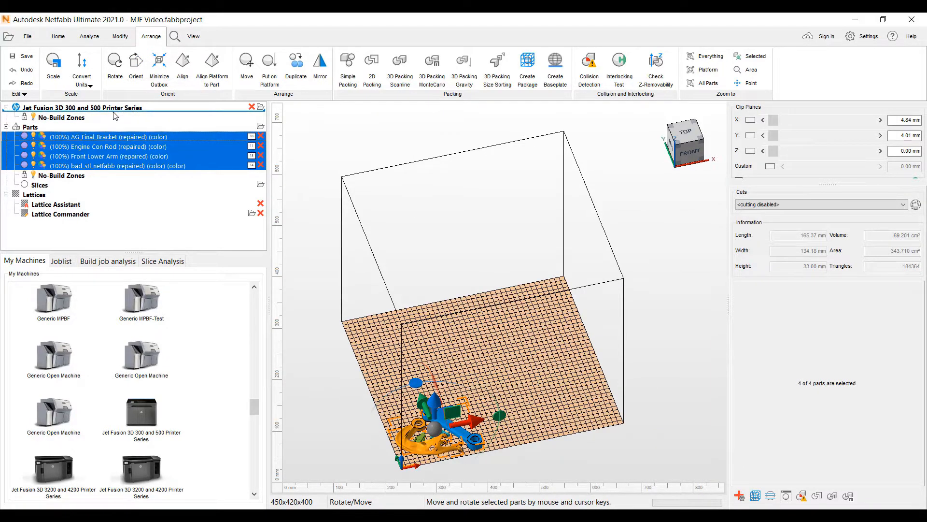
drag(115, 116, 115, 117)
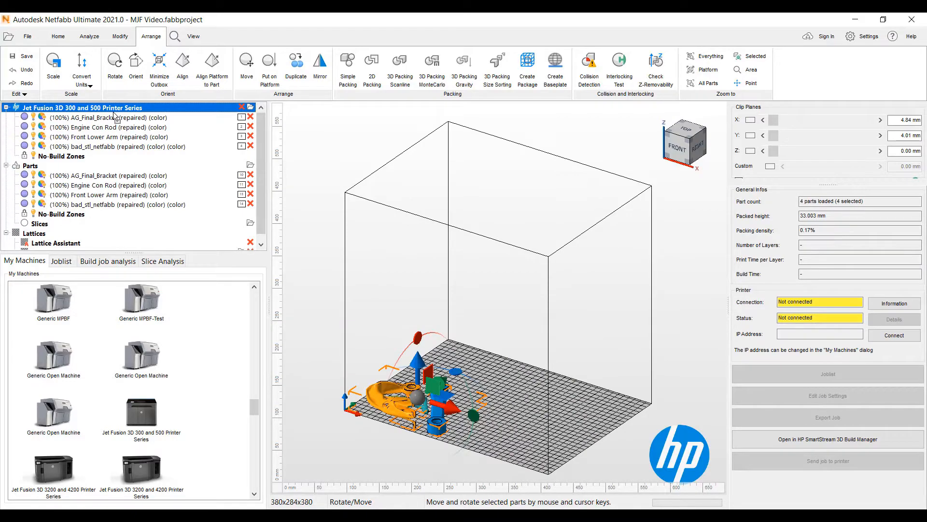
- Duplicate the four parts in a rectangular pattern of 2 × 2 × 11 with gaps of 0.50 mm in X and Y and 1.00 mm in Z
right_drag(458, 349, 483, 342)
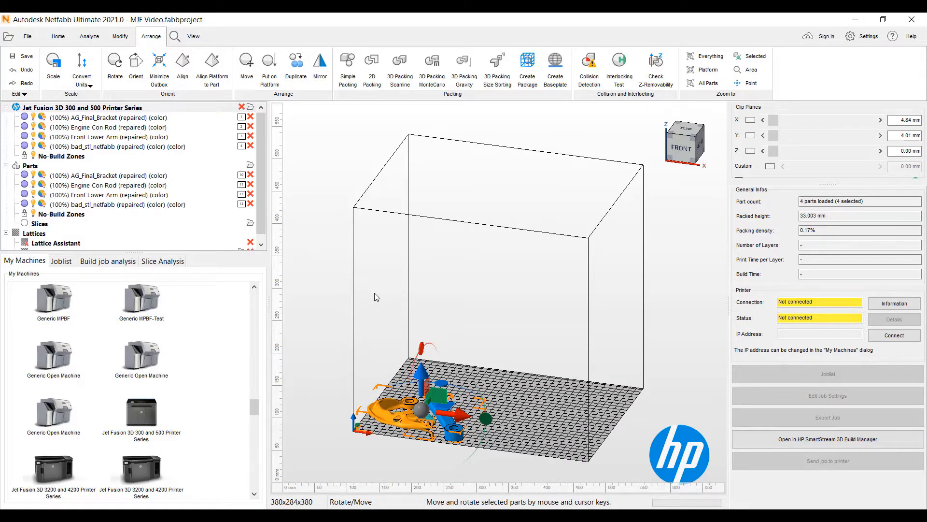
scroll(376, 296, down, 1)
scroll(427, 390, up, 2)
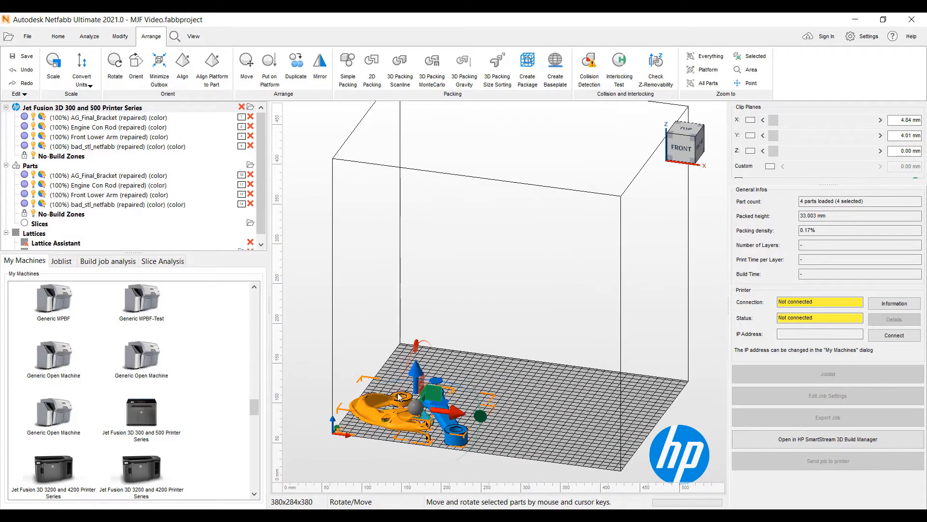
click(58, 37)
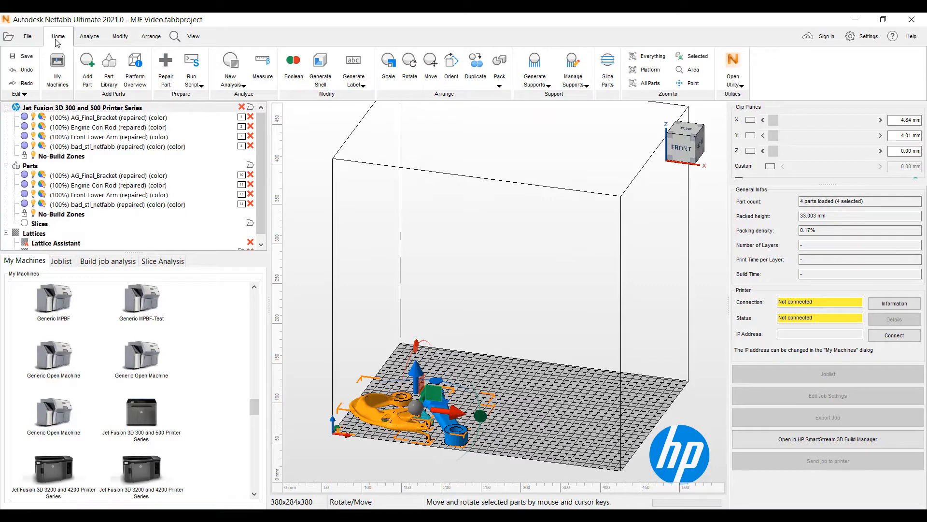
click(482, 79)
drag(481, 129, 164, 70)
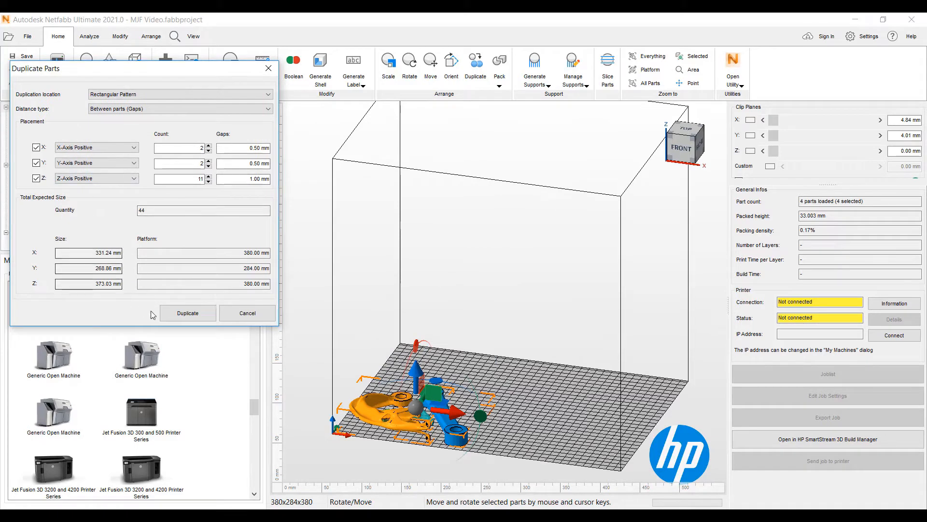
click(181, 317)
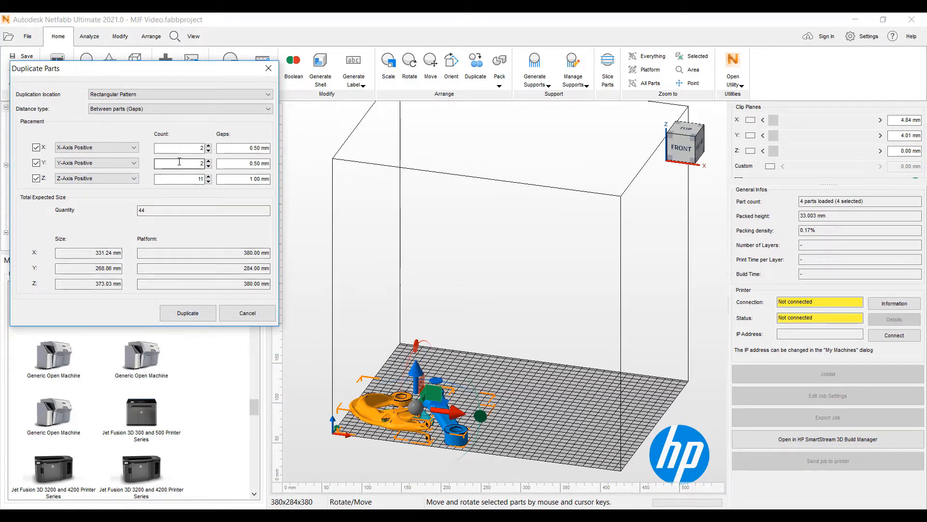
click(187, 314)
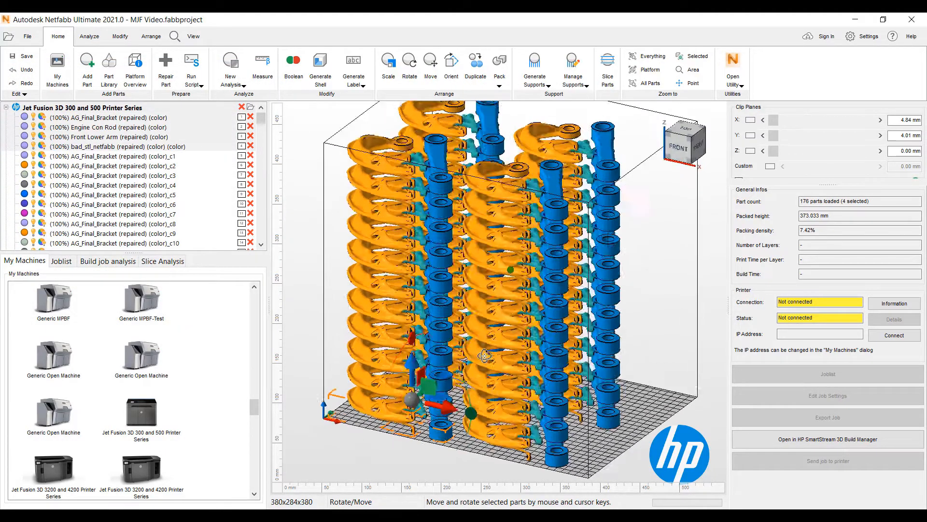
- Inspect the duplicated part stacks inside the build volume, finishing with the front view
right_drag(484, 356, 549, 372)
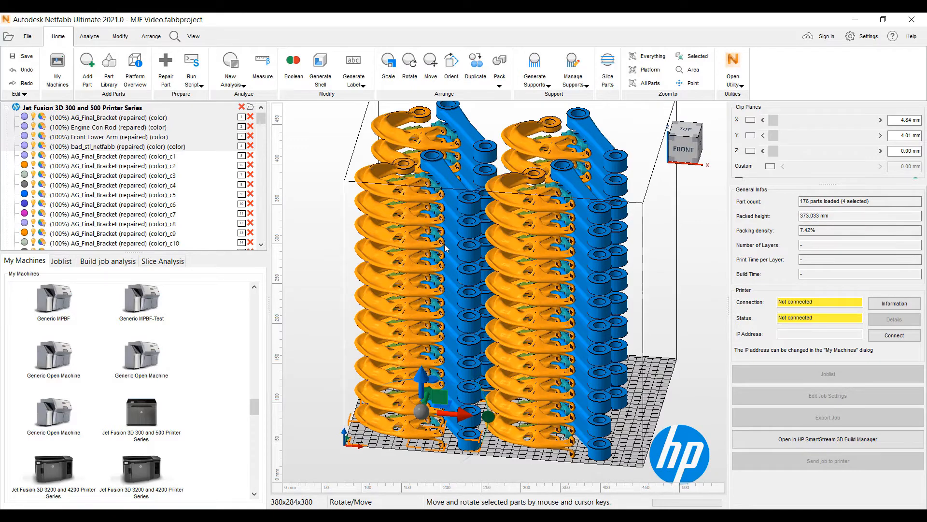
scroll(444, 276, down, 3)
scroll(445, 276, down, 1)
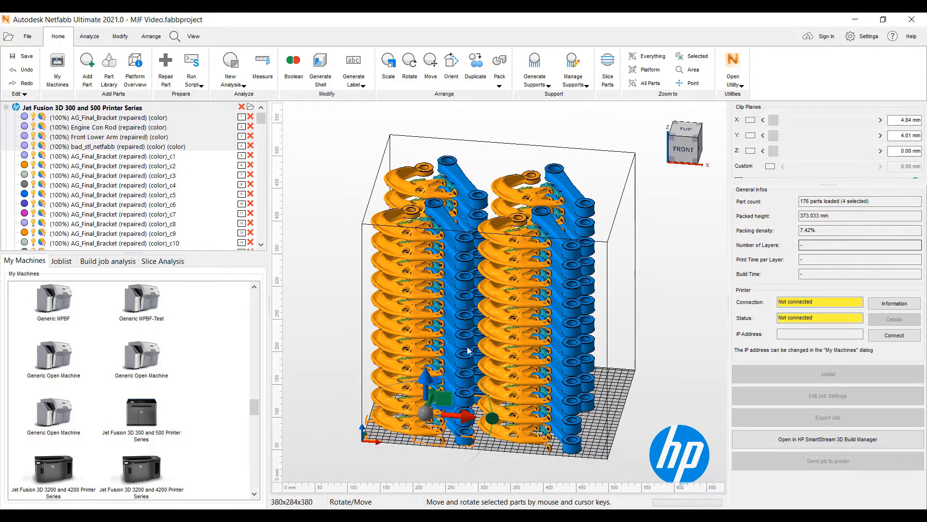
right_drag(444, 296, 443, 292)
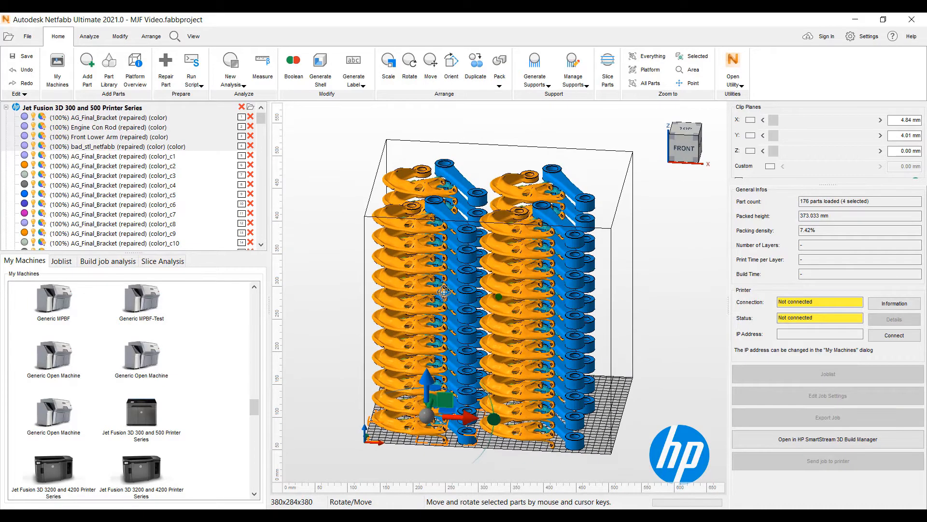
click(684, 148)
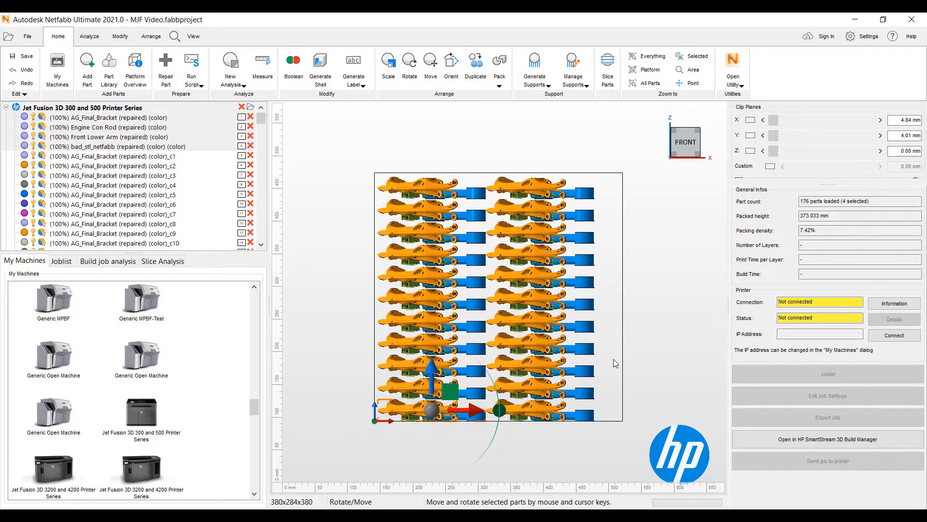
- Run 3D Packing MonteCarlo on the parts with 5.00 mm minimal distance and arbitrary rotation, stopping it manually and closing the packing settings
click(151, 37)
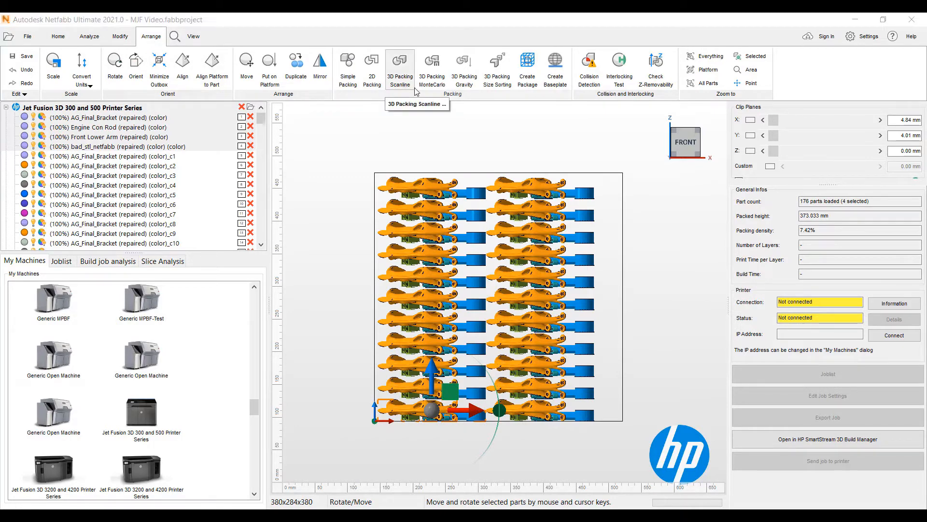
mouse_move(415, 88)
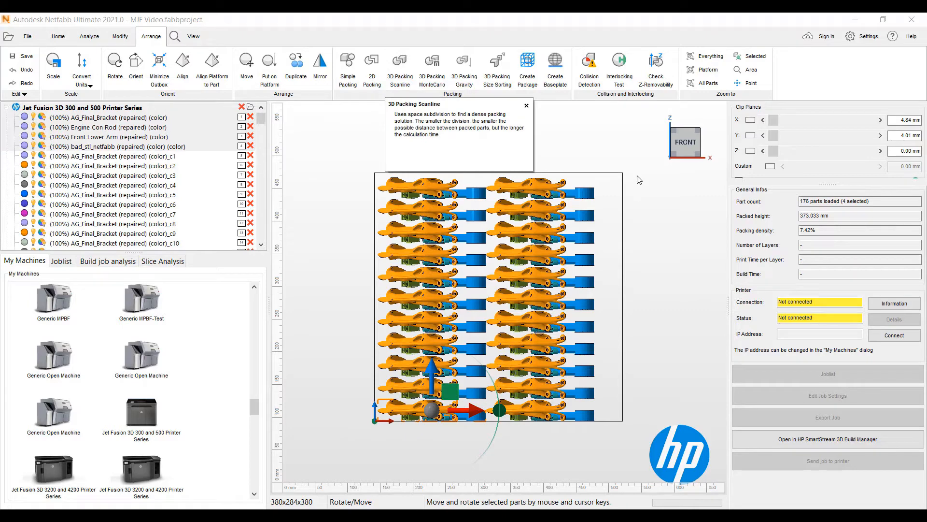
click(432, 77)
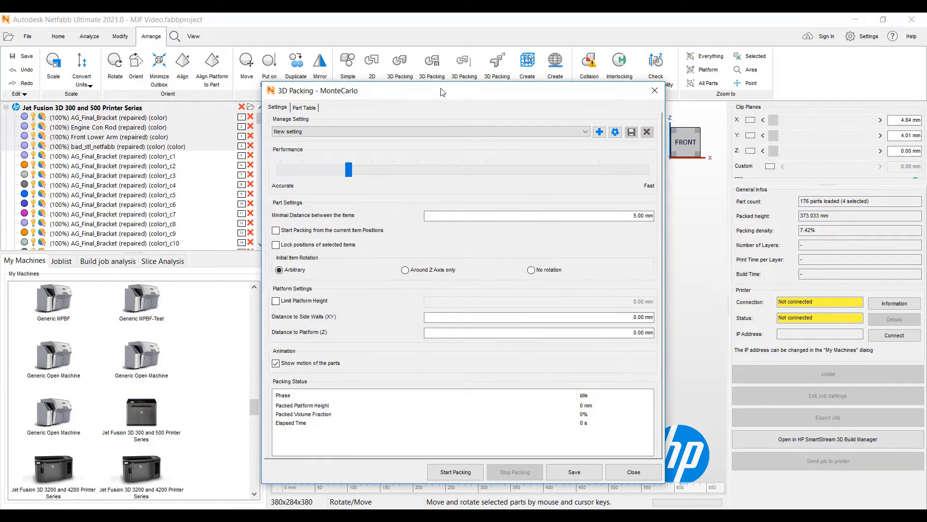
drag(431, 90, 203, 36)
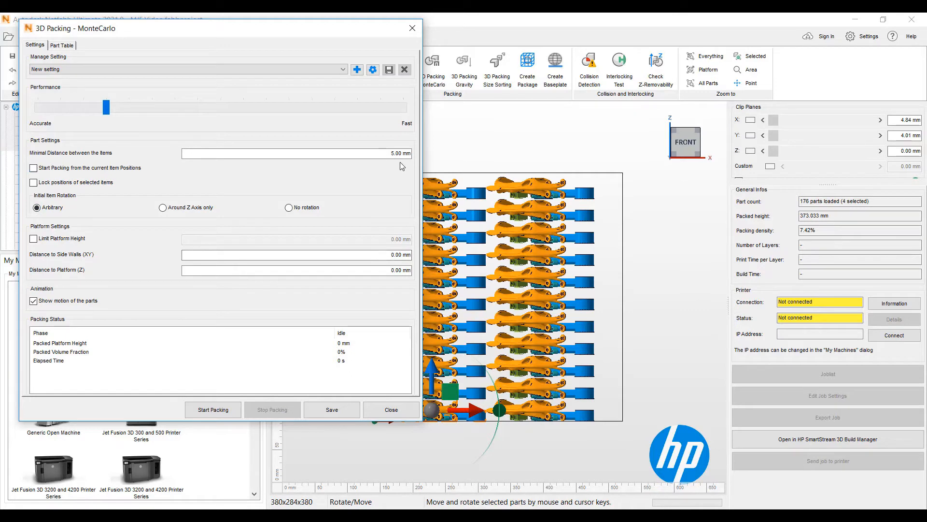
click(225, 413)
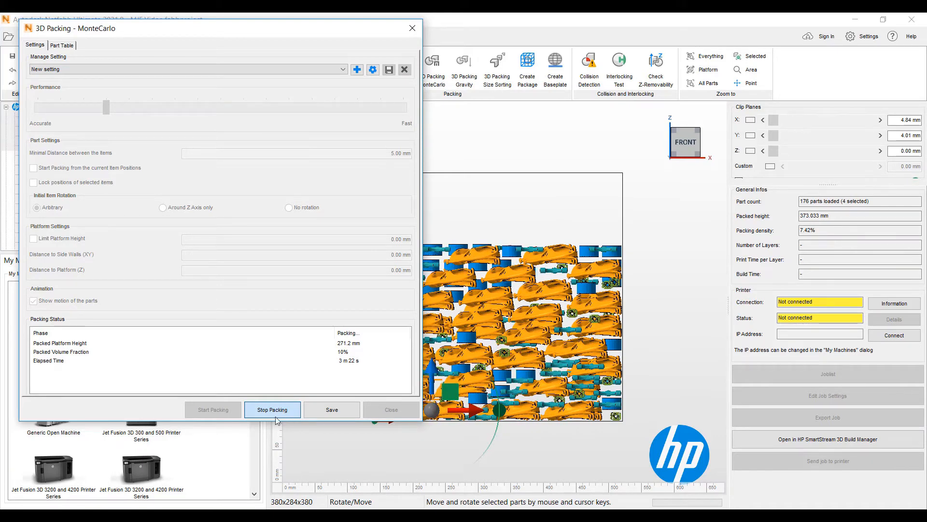
click(279, 410)
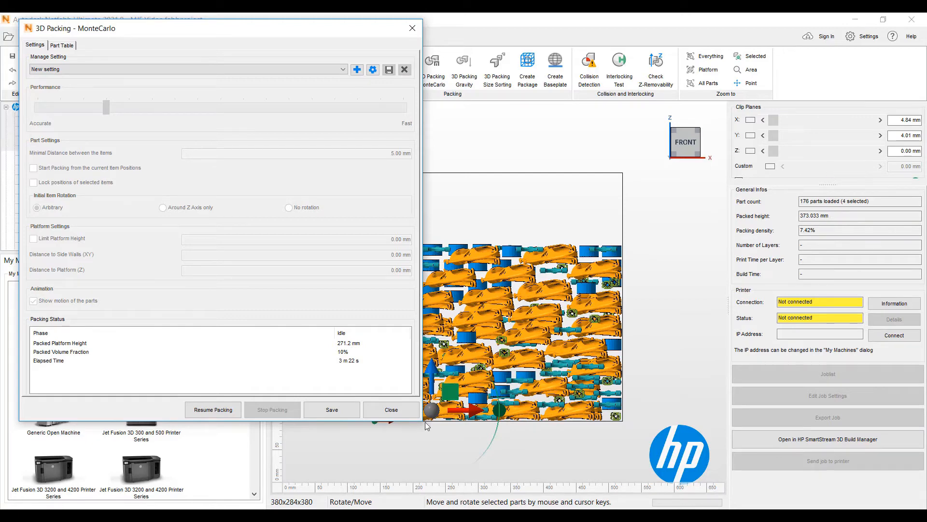
click(392, 411)
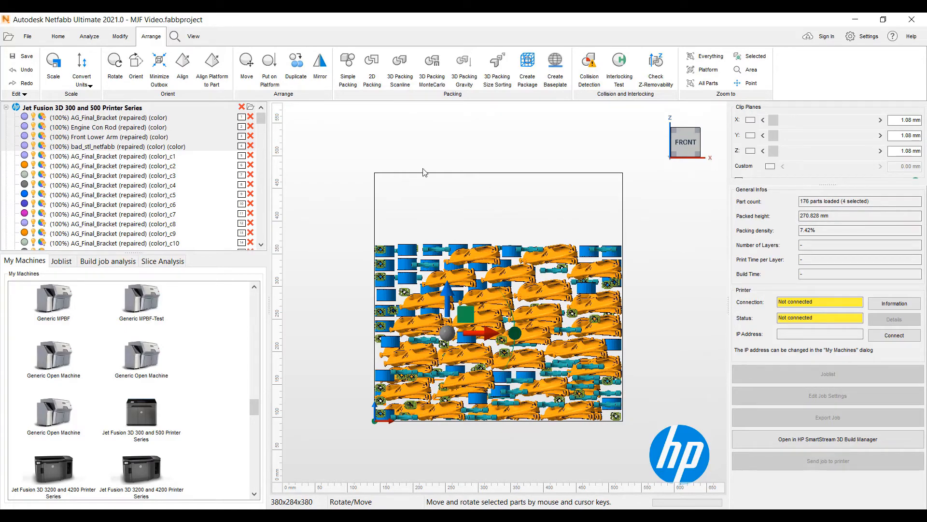
- Examine the packed arrangement in the build volume from the front, back and sides
right_drag(559, 227, 641, 230)
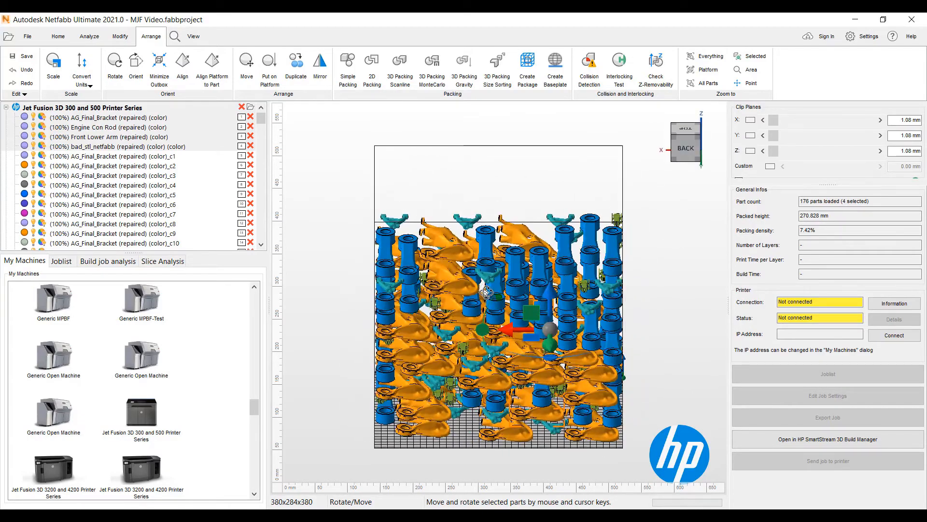
right_drag(505, 307, 570, 291)
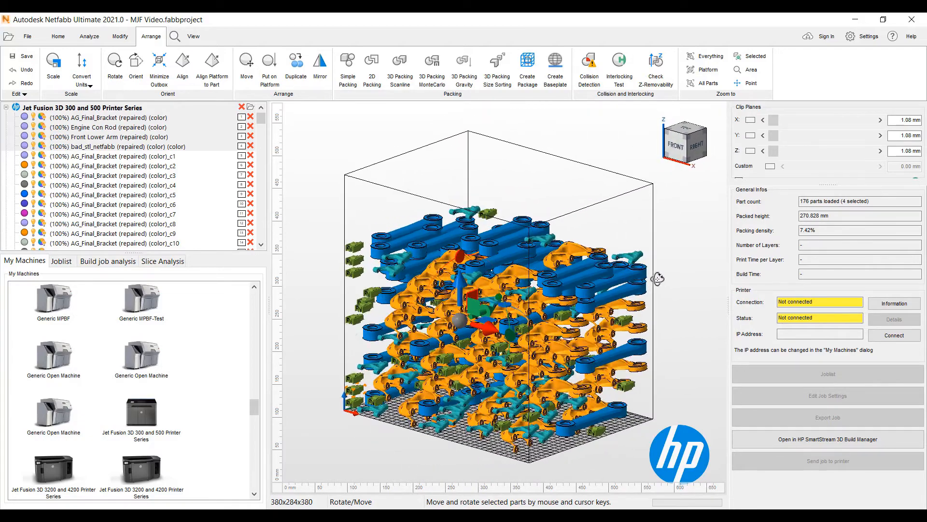
right_drag(671, 277, 611, 315)
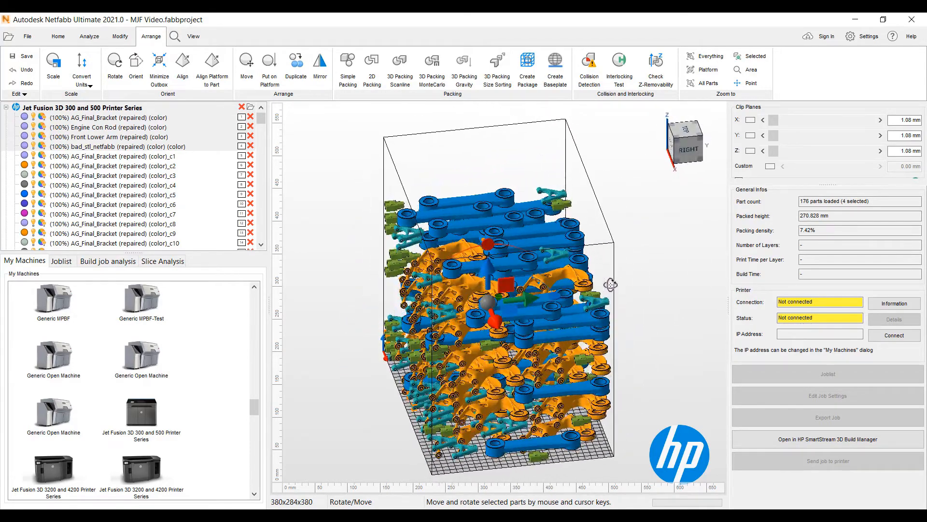
right_drag(584, 282, 448, 263)
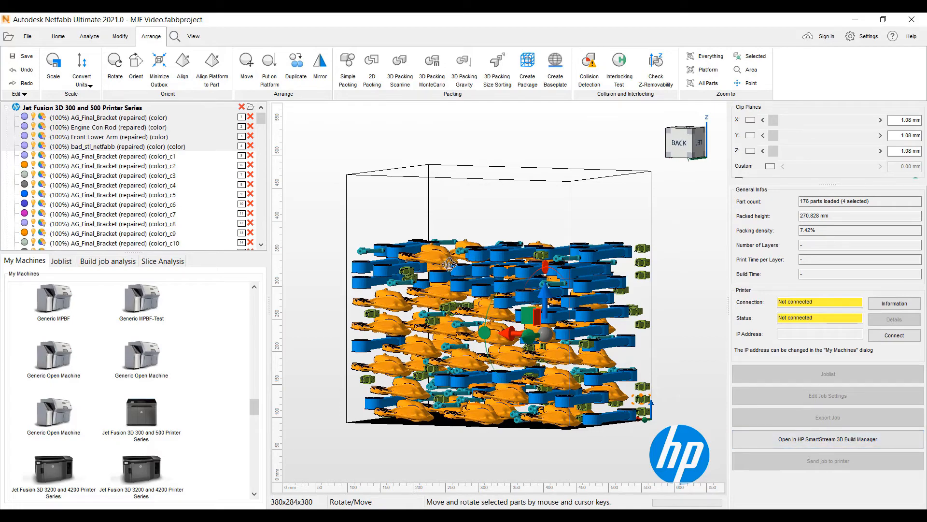
right_drag(449, 264, 592, 271)
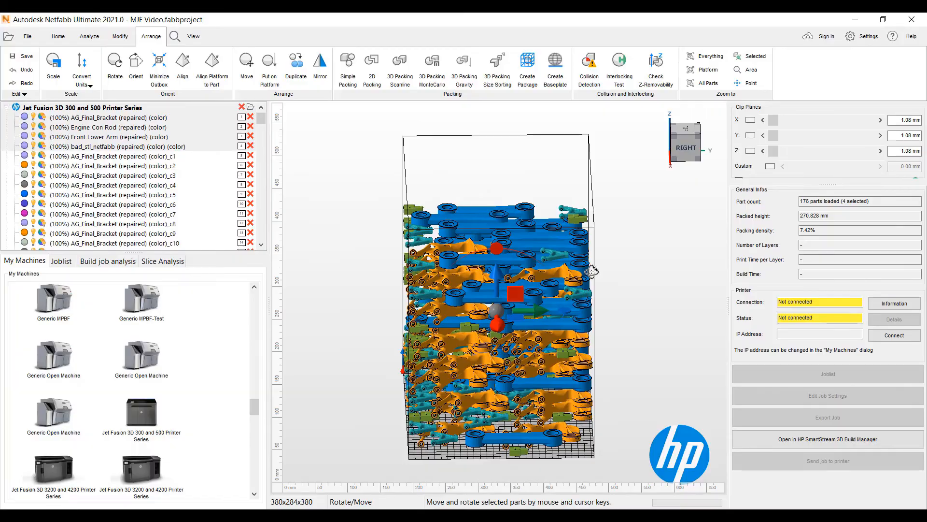